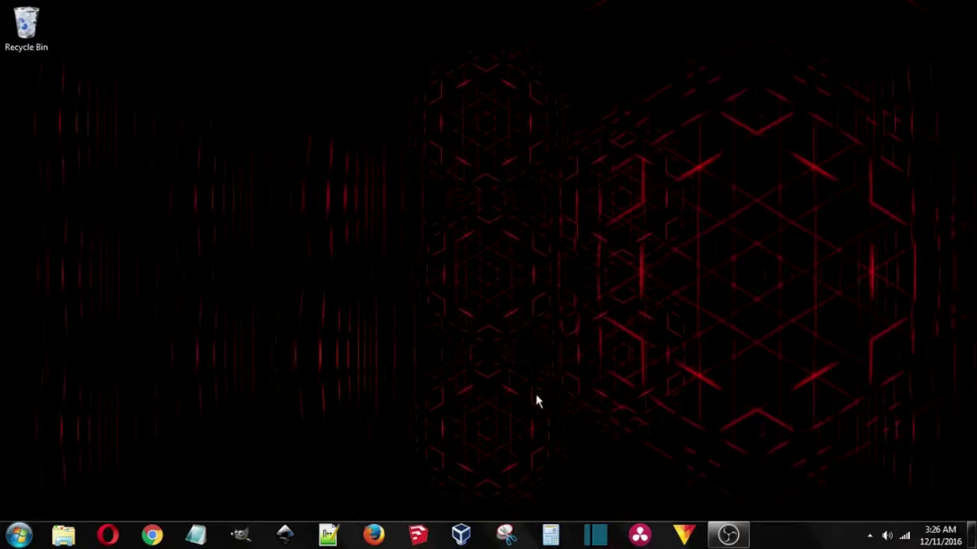
# Browse the Apricorn disc in DVD RW Drive (D:) and launch EZ Gig IV for Windows
pyautogui.click(63, 535)
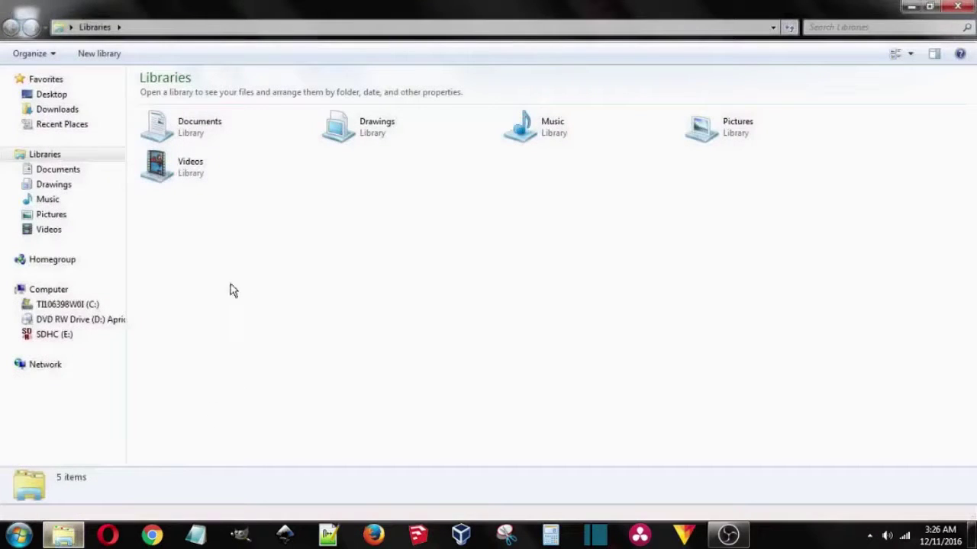
pyautogui.click(97, 326)
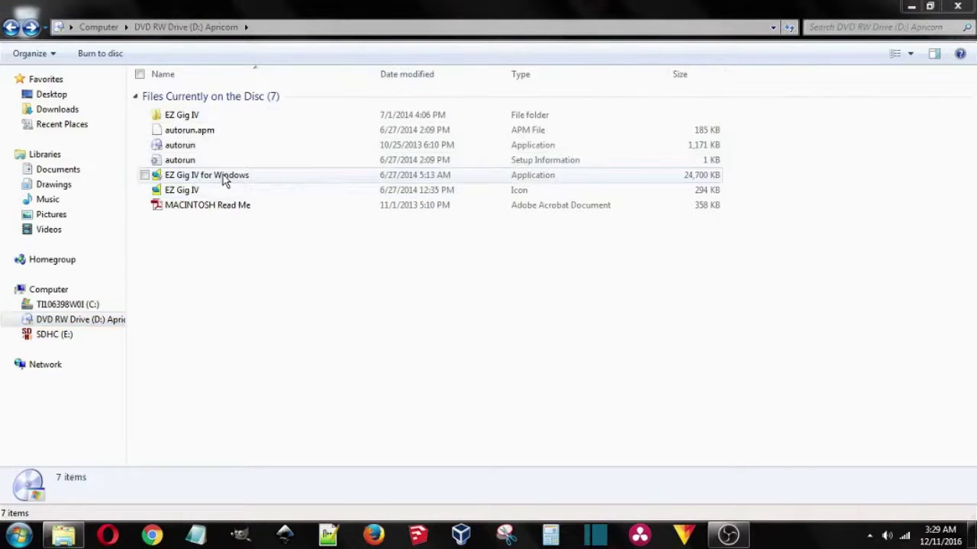
pyautogui.doubleClick(225, 181)
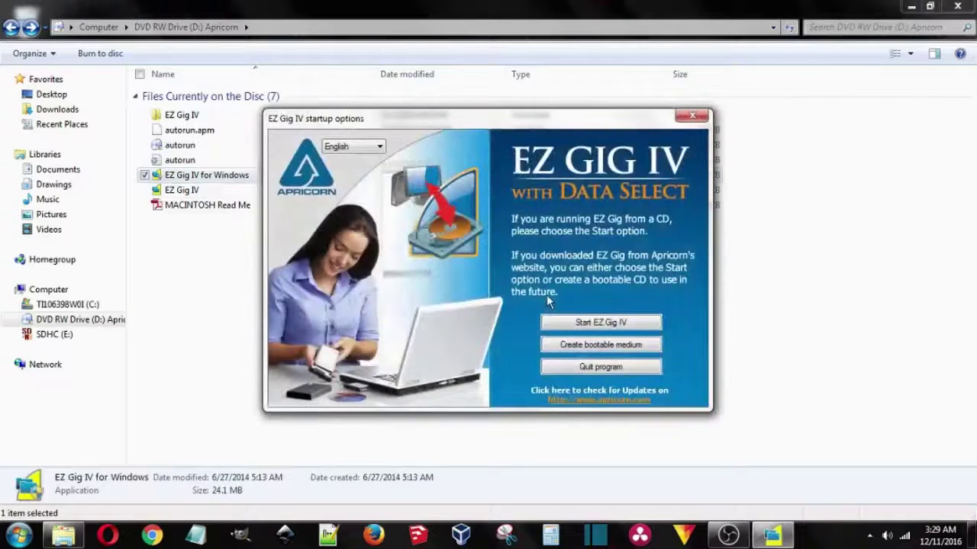
# Start EZ Gig IV, accept the licence agreement, and begin the cloning wizard
pyautogui.click(643, 323)
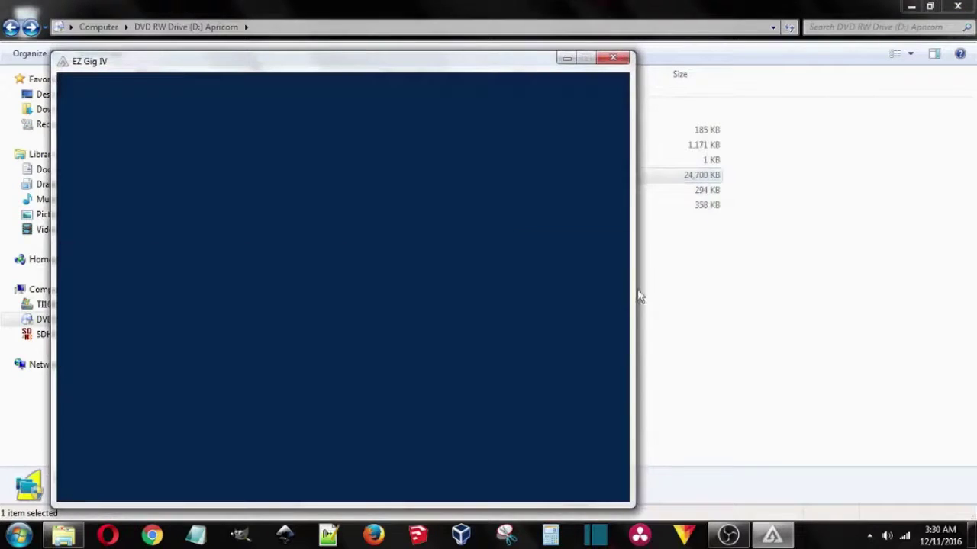
pyautogui.moveTo(392, 61); pyautogui.dragTo(489, 27)
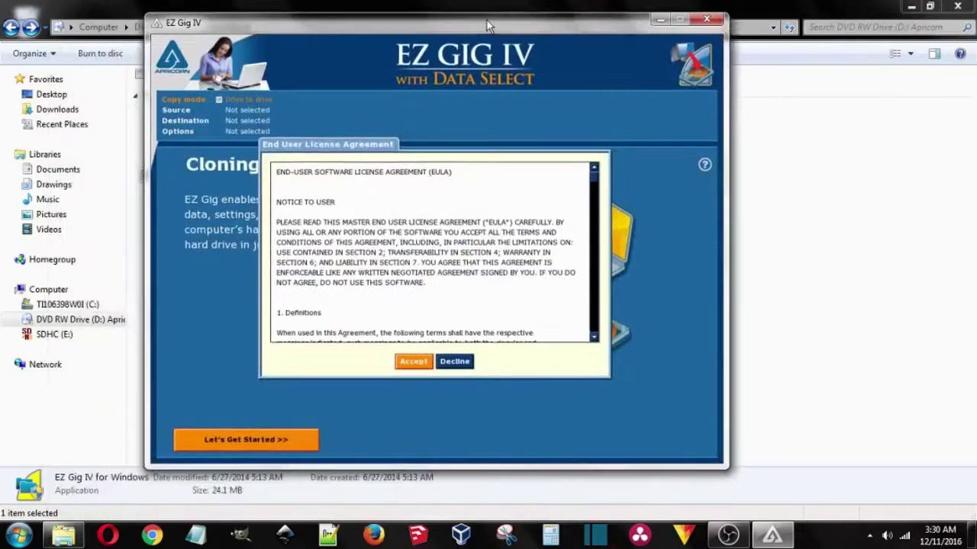
pyautogui.click(595, 333)
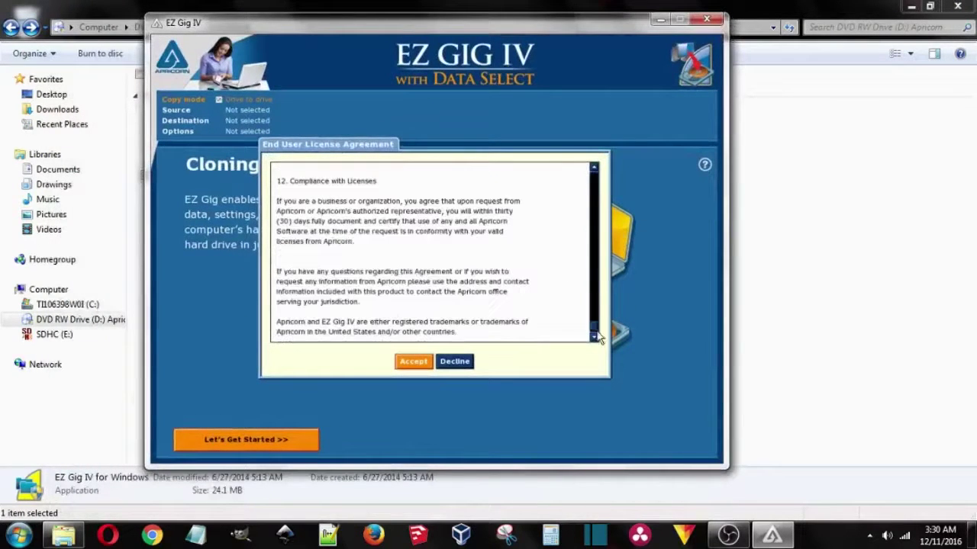
pyautogui.click(406, 361)
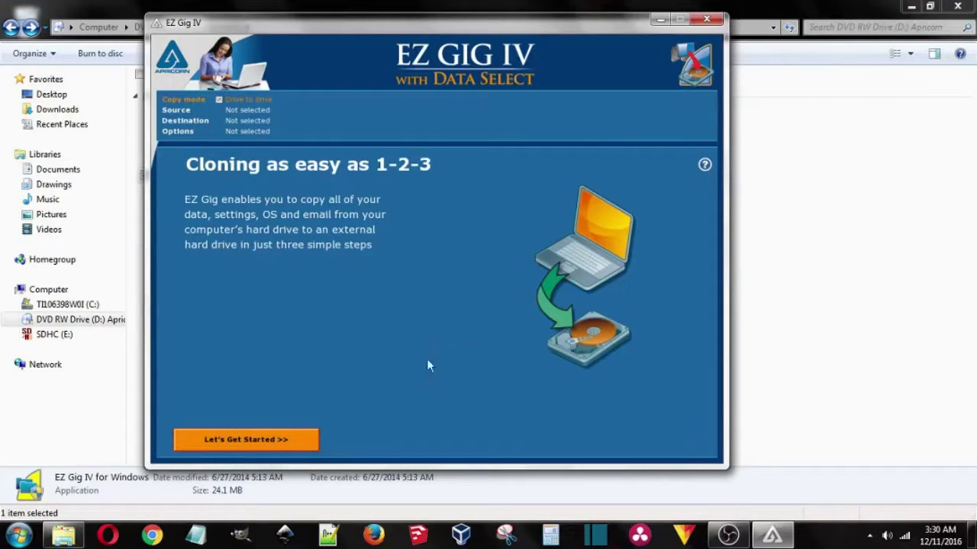
pyautogui.click(265, 440)
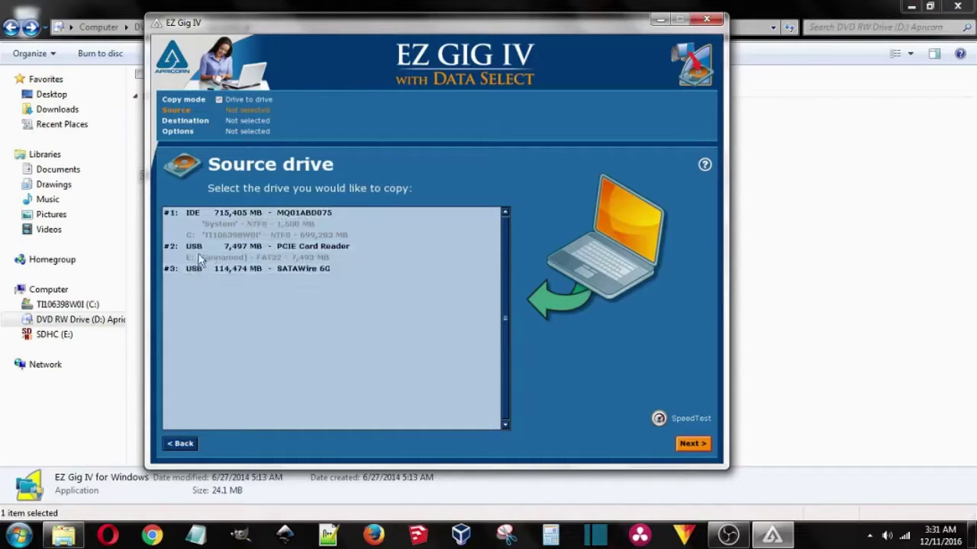
# Set drive #1 MQ01ABD075 (715,405 MB) as the source drive
pyautogui.click(191, 213)
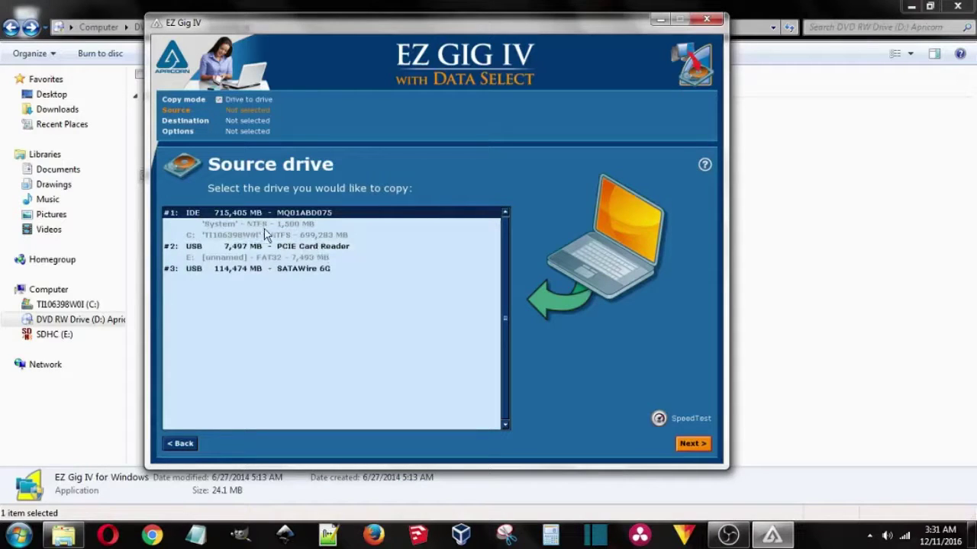
pyautogui.click(691, 443)
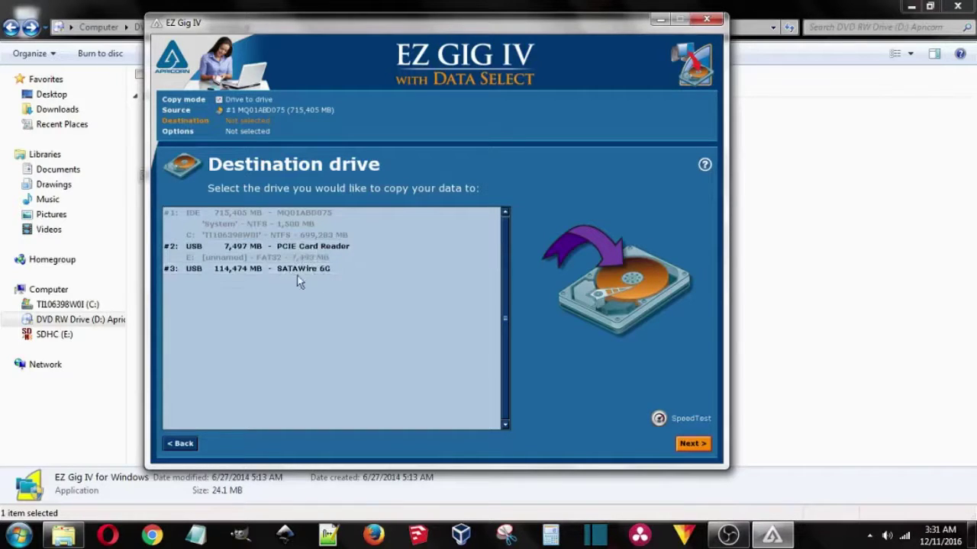
# Set drive #3 SATAWire 6G (114,474 MB) as the destination and pass the summary
pyautogui.click(255, 274)
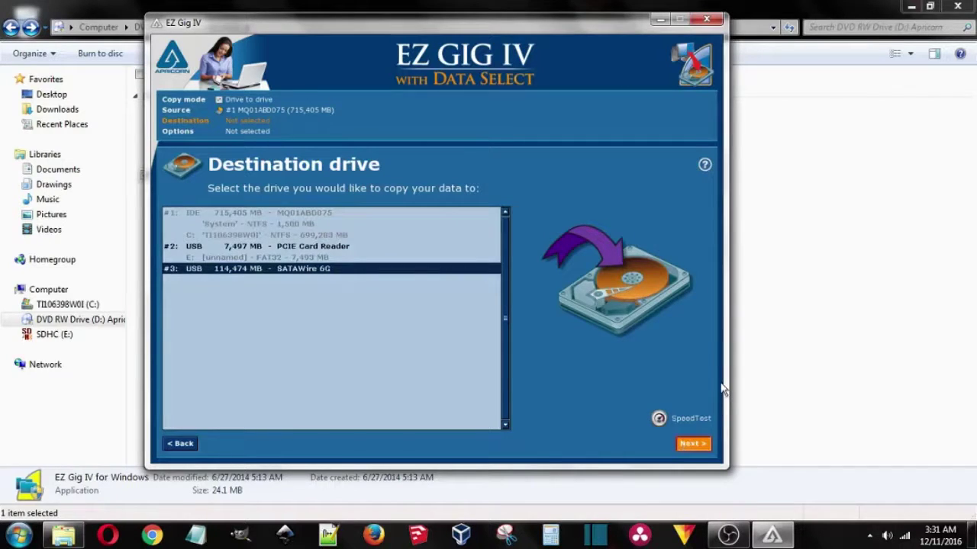
pyautogui.click(692, 444)
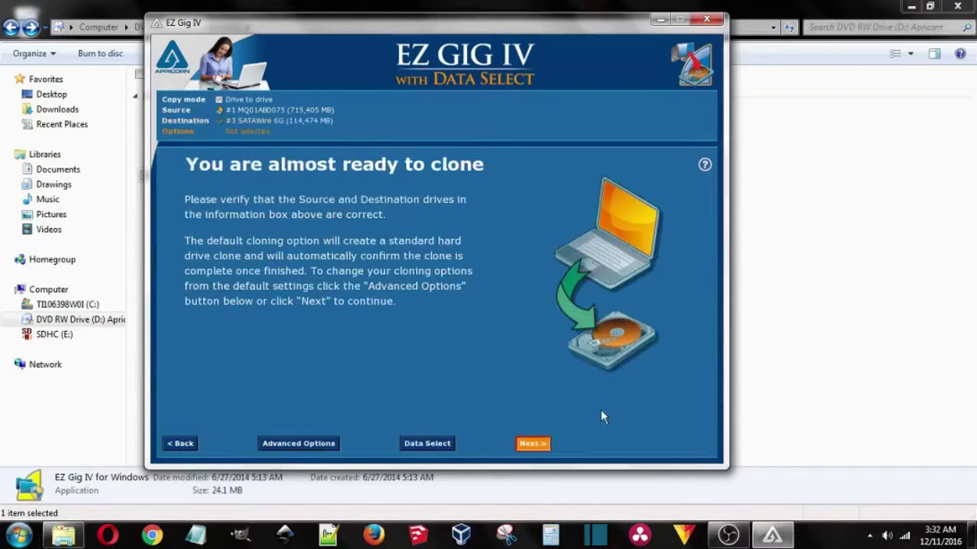
pyautogui.press('Return')
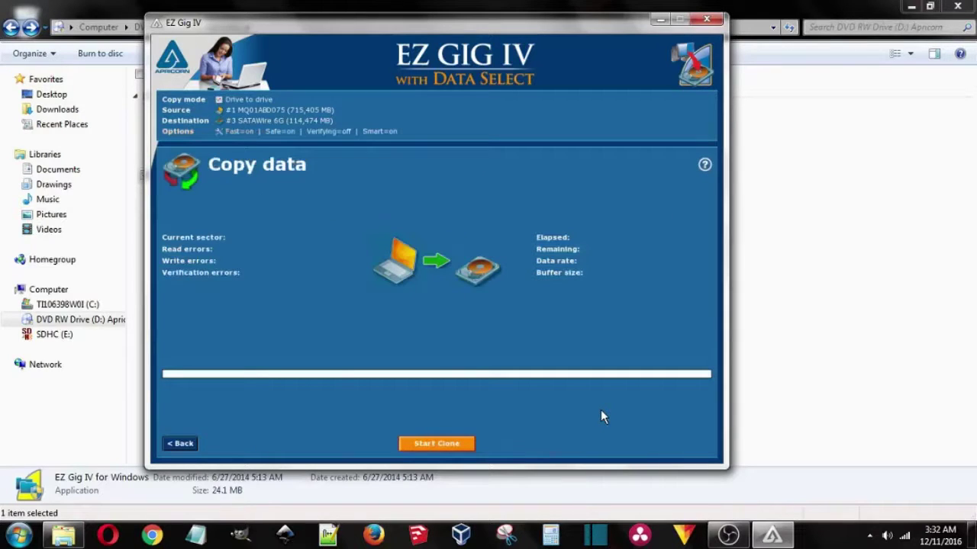
# Start the clone, confirm overwriting the SATAWire 6G drive, and bring up the Final report
pyautogui.click(432, 450)
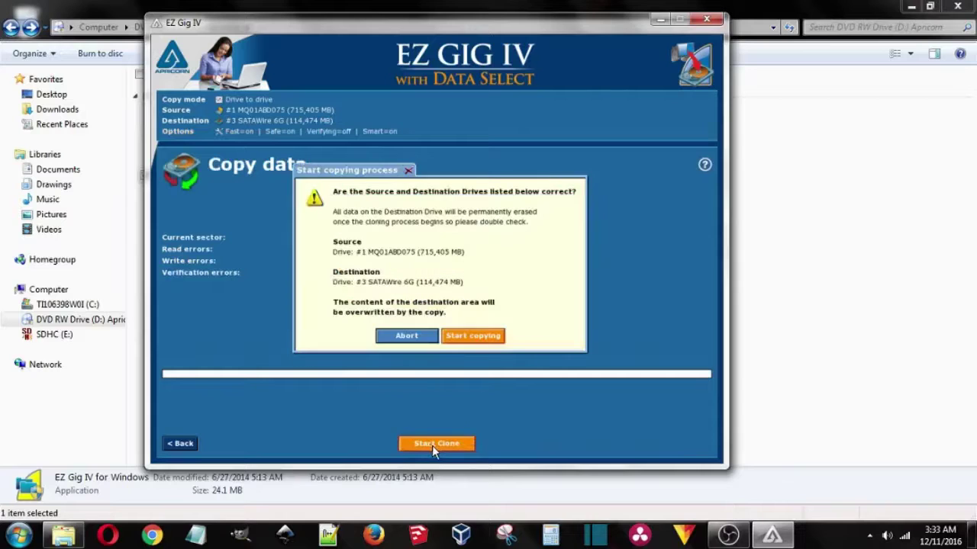
pyautogui.click(467, 337)
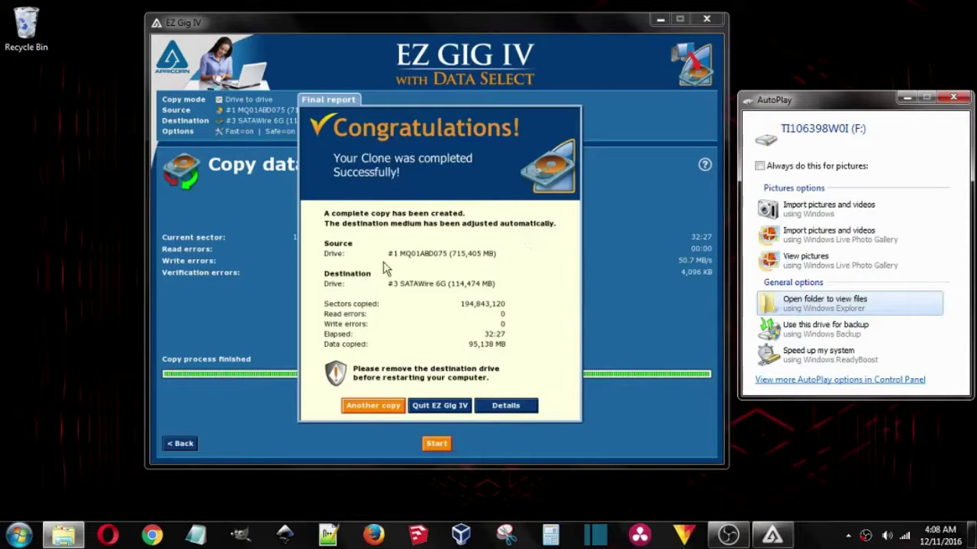
pyautogui.click(435, 269)
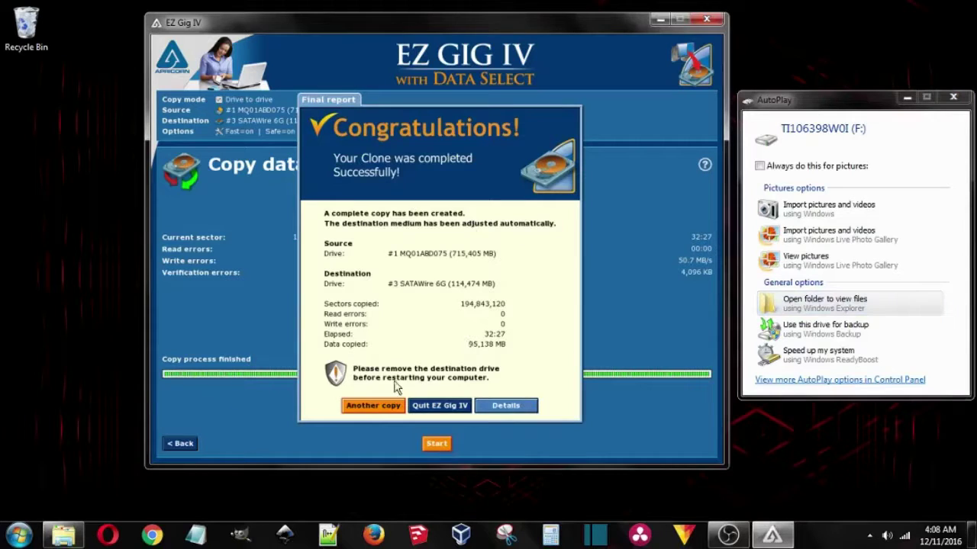
# Quit EZ Gig IV and close the AutoPlay prompt for the cloned drive
pyautogui.click(450, 408)
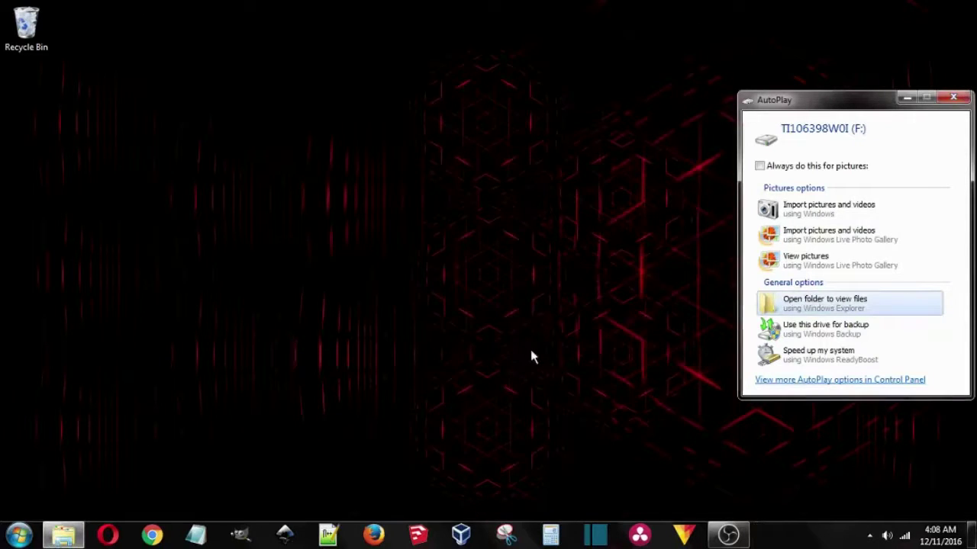
pyautogui.moveTo(824, 103); pyautogui.dragTo(576, 96)
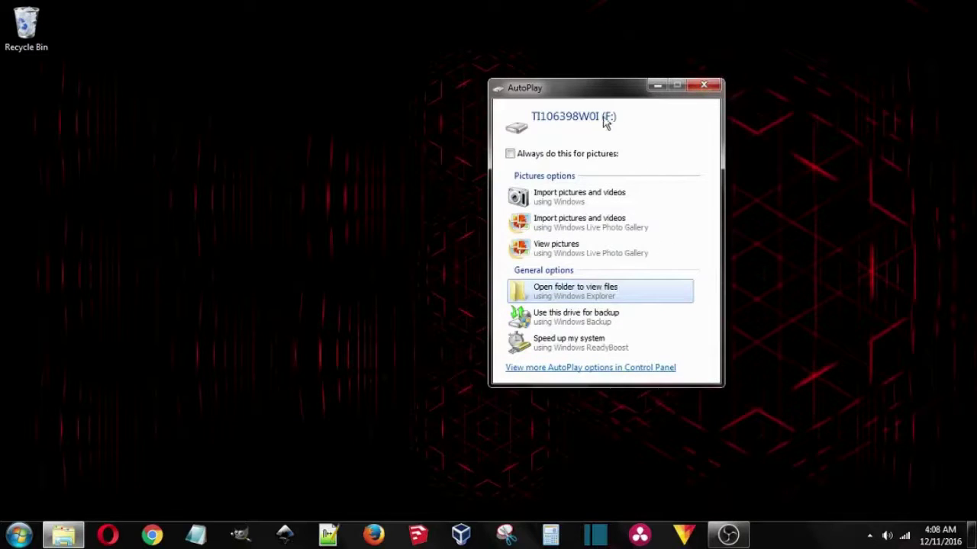
pyautogui.click(708, 87)
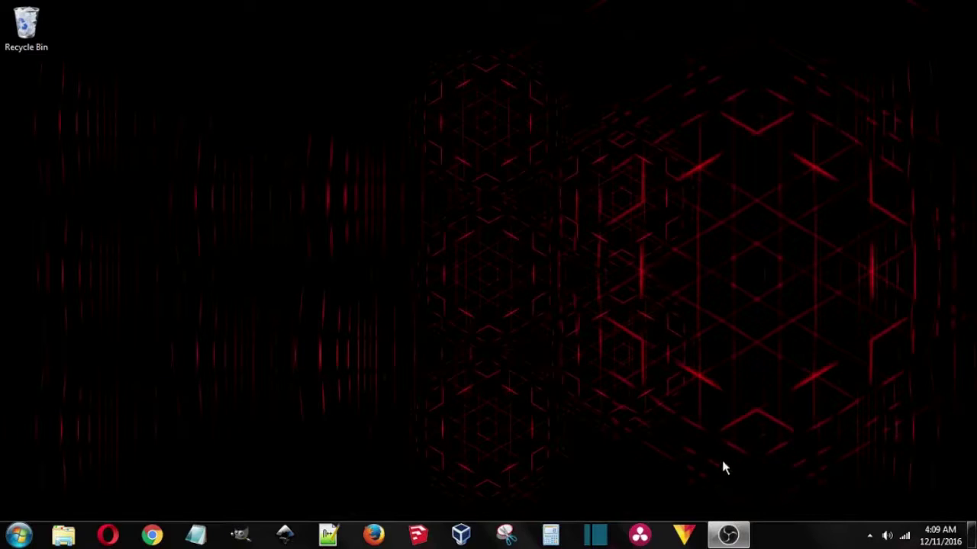
pyautogui.moveTo(729, 536)
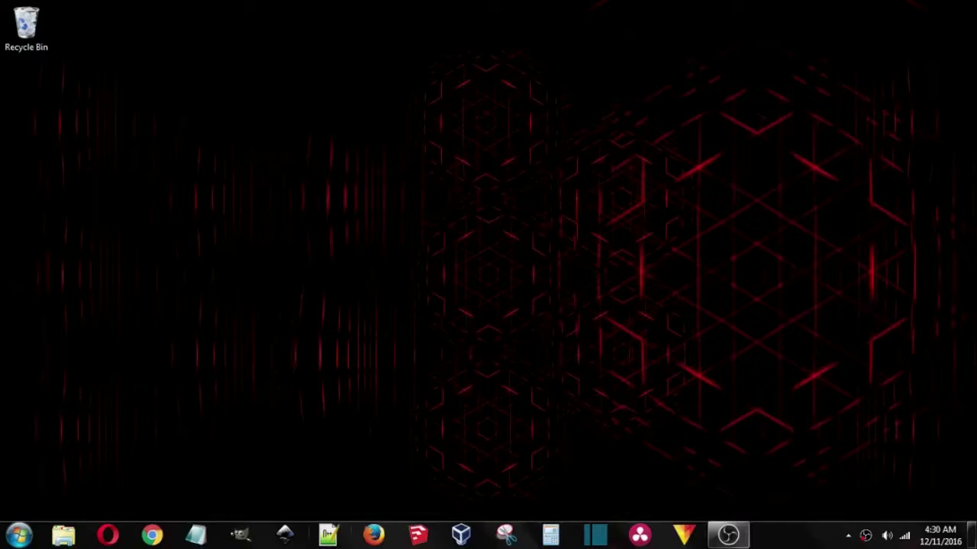
pyautogui.click(505, 535)
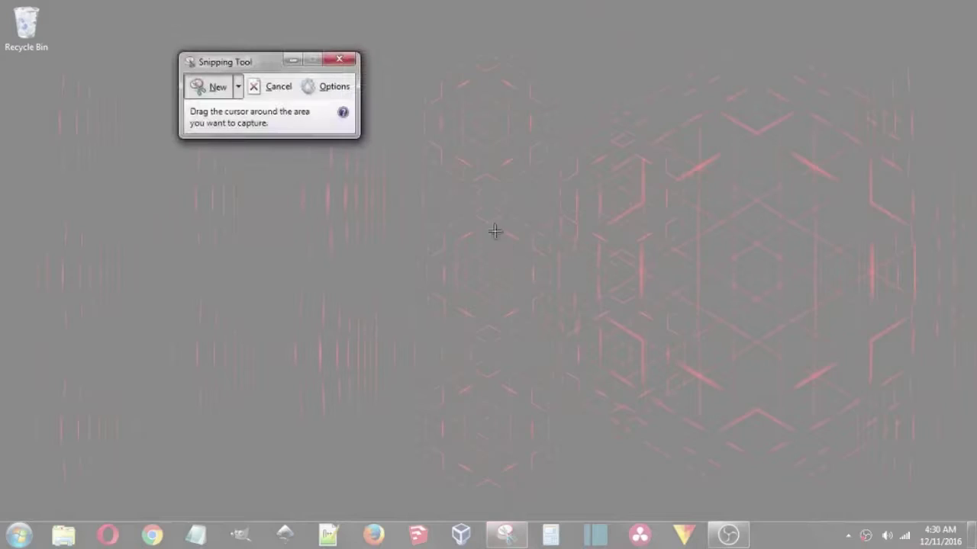
pyautogui.click(340, 60)
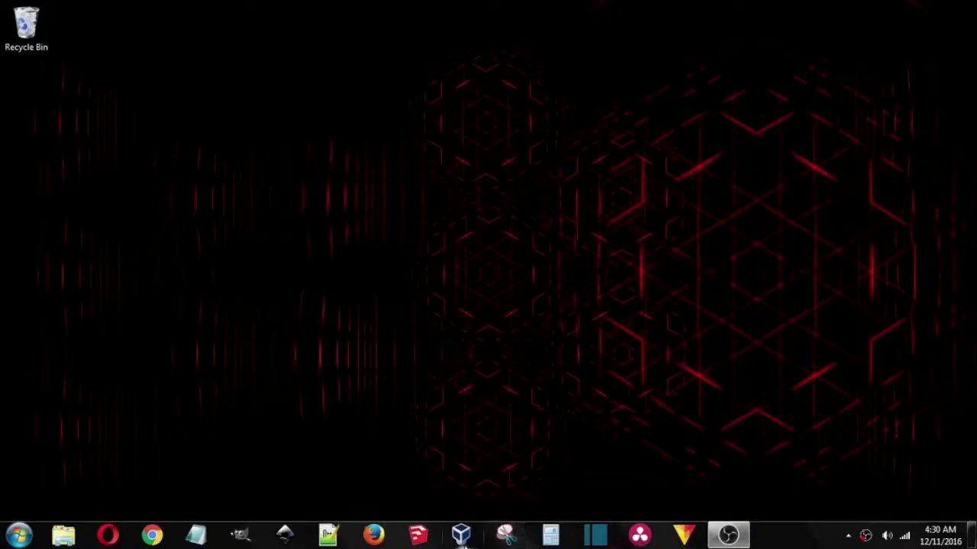
pyautogui.click(418, 537)
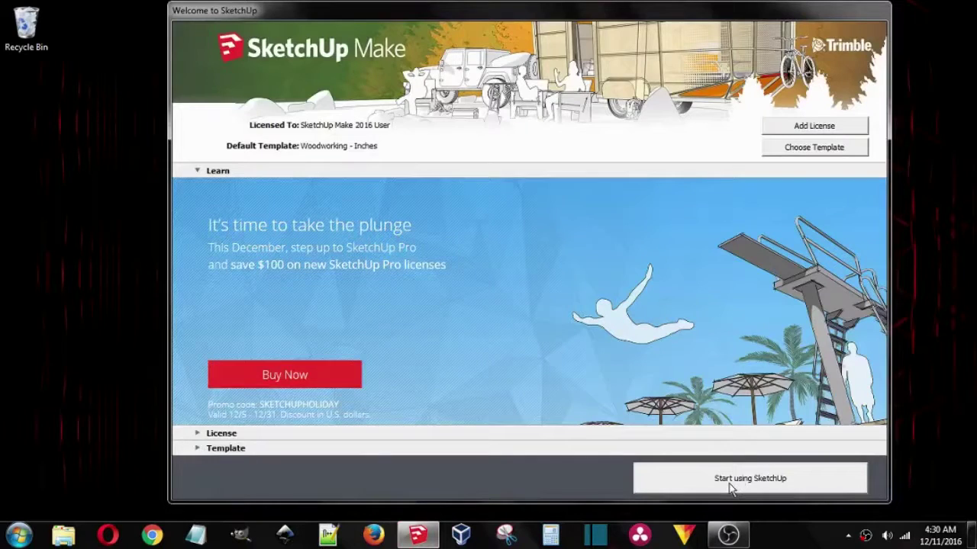
# Open a new SketchUp model, postpone the update notice, orbit the axes, then close SketchUp
pyautogui.click(730, 487)
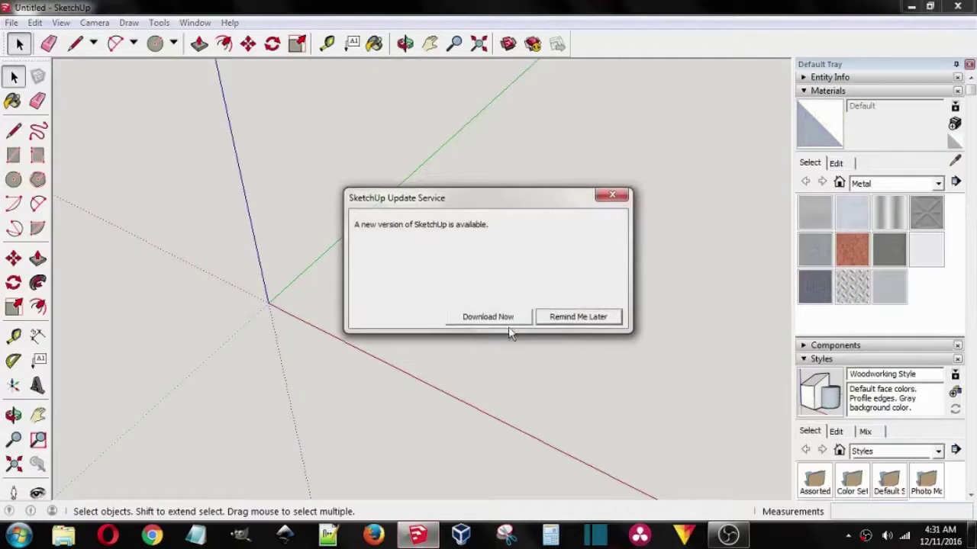
pyautogui.click(580, 317)
pyautogui.moveTo(436, 338); pyautogui.dragTo(510, 373)
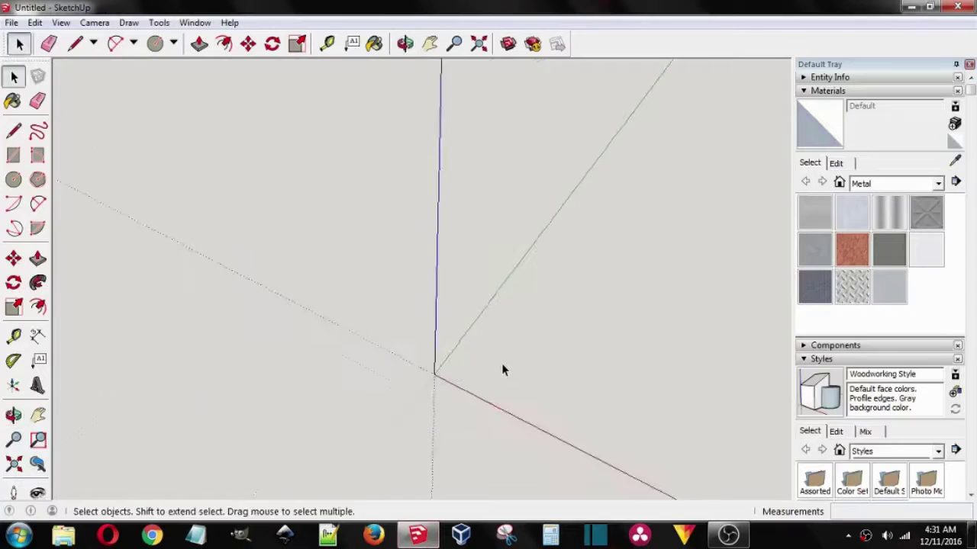
pyautogui.click(960, 9)
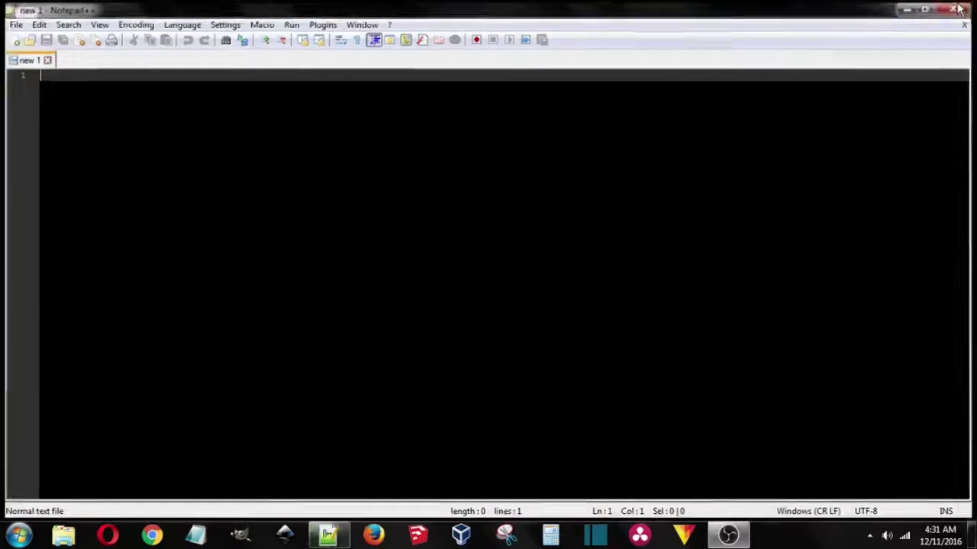
# Launch and close Notepad, then open and dismiss the Start menu
pyautogui.click(208, 538)
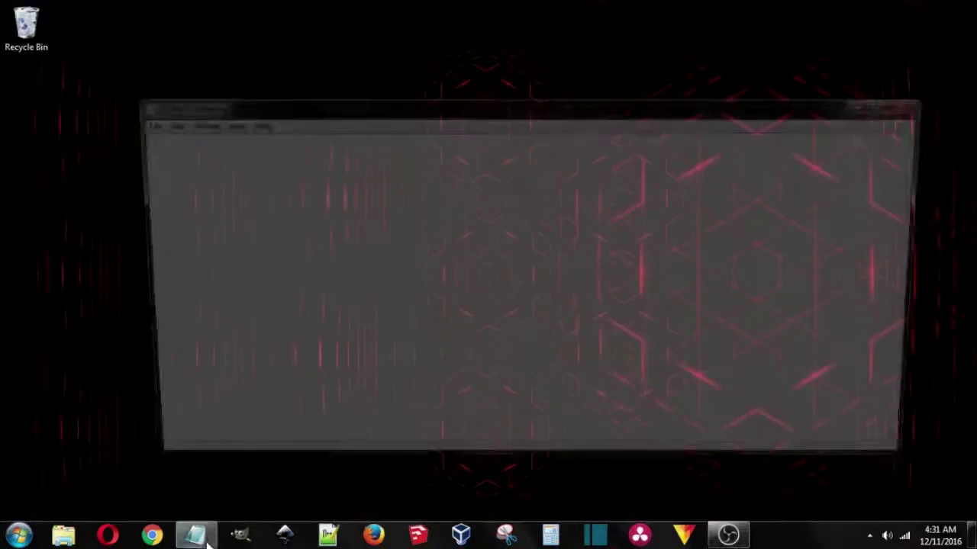
pyautogui.click(921, 103)
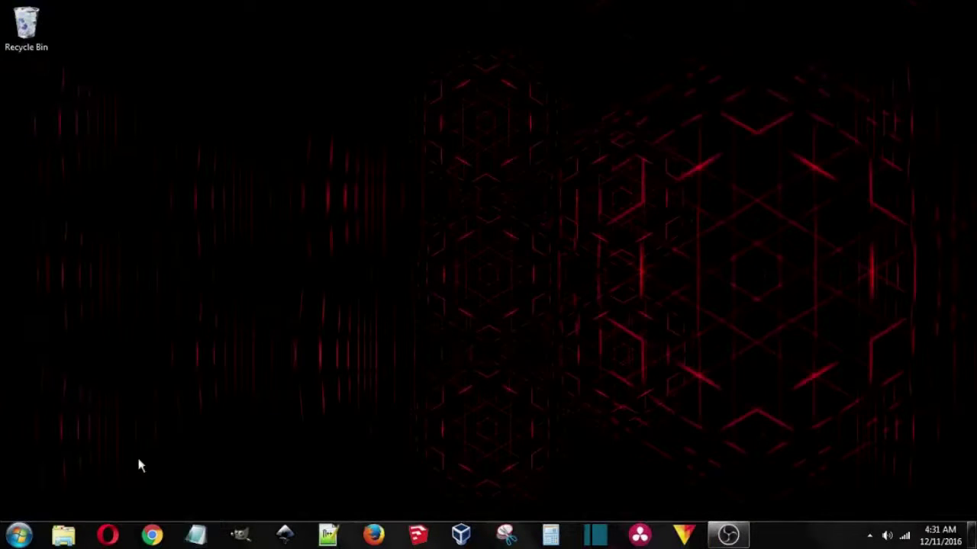
pyautogui.click(19, 536)
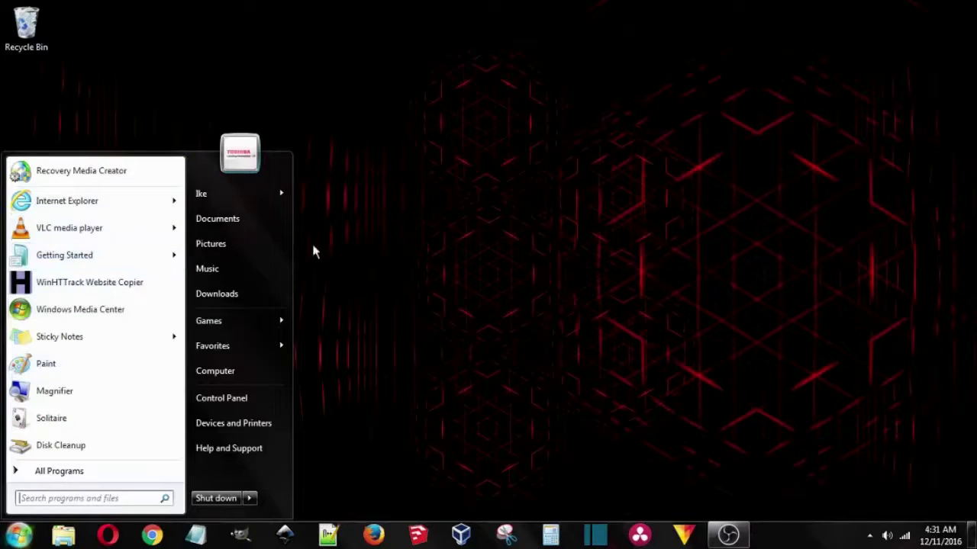
pyautogui.click(383, 392)
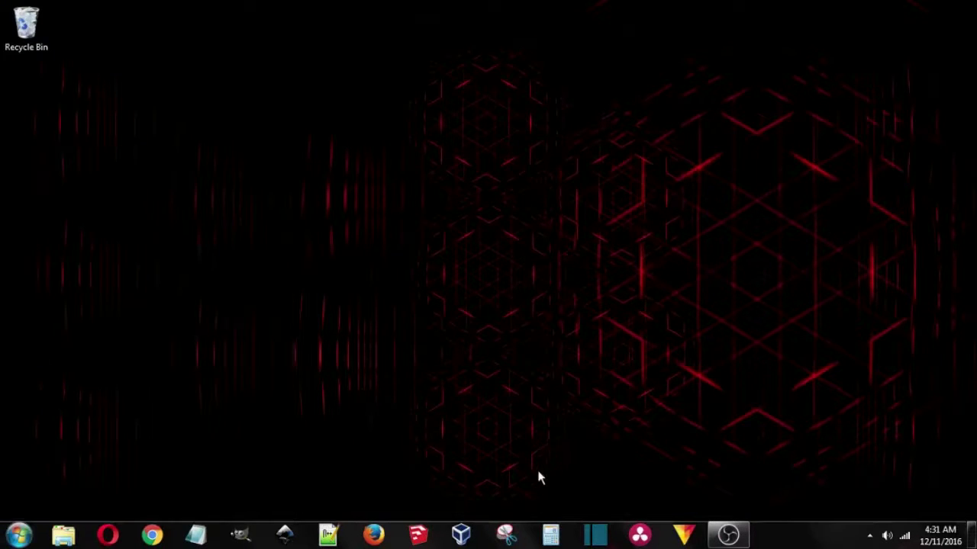